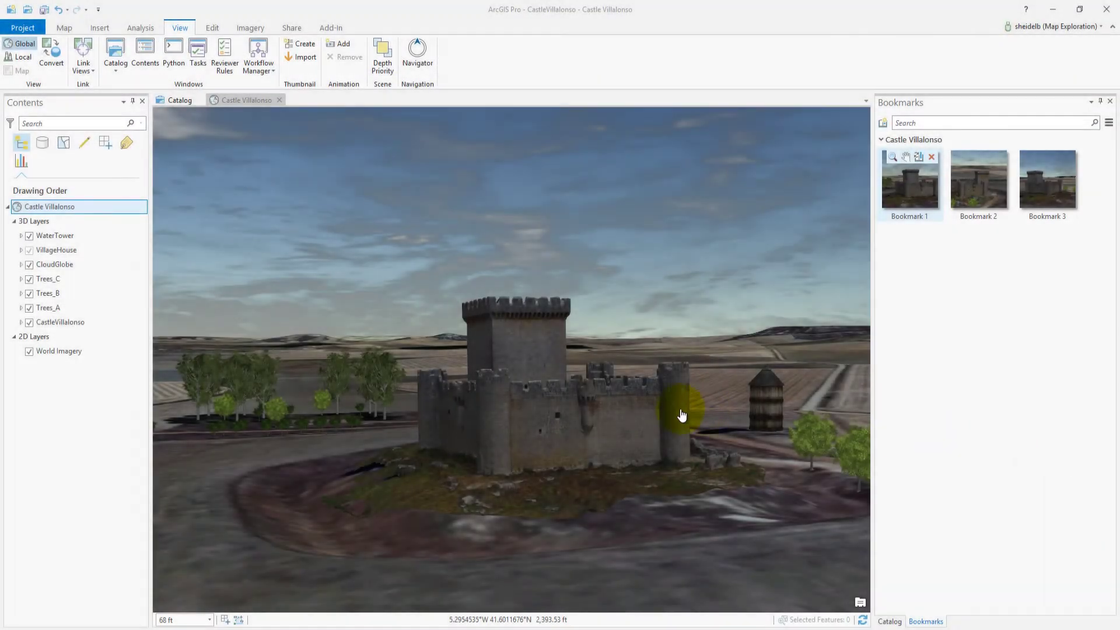
- Explore the castle scene by tilting and zooming, and toggle World Imagery off and back on
{"action": "mouse_move", "coordinate": [529, 403]}
{"action": "middle_mouse_down"}
{"action": "mouse_move", "coordinate": [544, 405]}
{"action": "mouse_move", "coordinate": [532, 393]}
{"action": "mouse_move", "coordinate": [560, 401]}
{"action": "mouse_move", "coordinate": [356, 395]}
{"action": "mouse_move", "coordinate": [353, 416]}
{"action": "mouse_move", "coordinate": [430, 458]}
{"action": "mouse_move", "coordinate": [533, 485]}
{"action": "middle_mouse_up"}
{"action": "scroll", "coordinate": [533, 484], "scroll_direction": "down", "scroll_amount": 5}
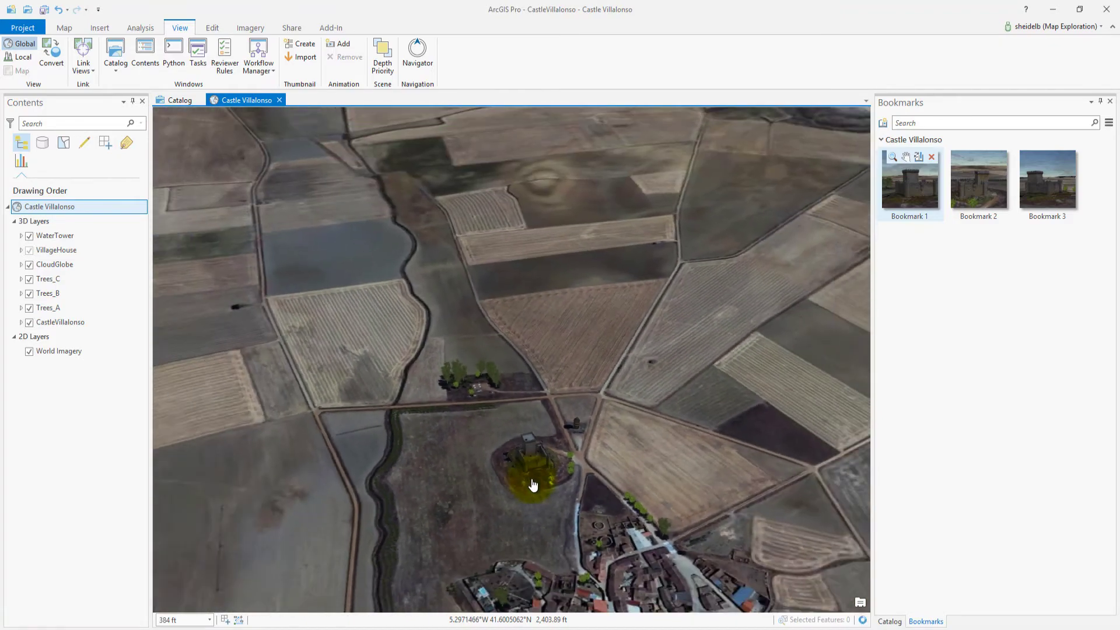
{"action": "scroll", "coordinate": [512, 450], "scroll_direction": "down", "scroll_amount": 2}
{"action": "scroll", "coordinate": [512, 500], "scroll_direction": "down", "scroll_amount": 1}
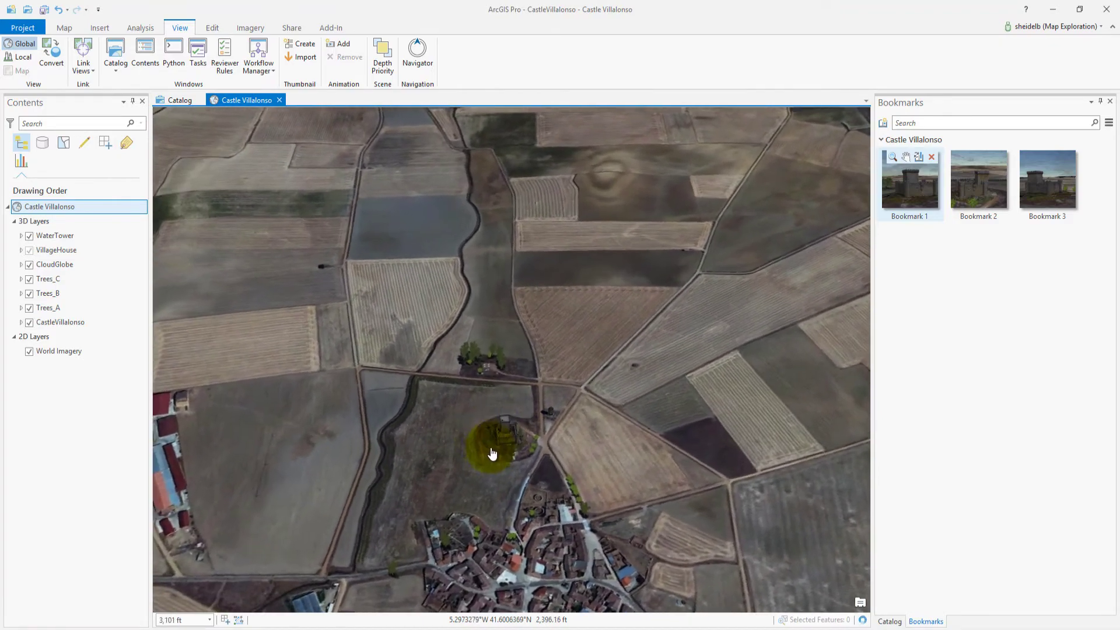
{"action": "scroll", "coordinate": [476, 454], "scroll_direction": "up", "scroll_amount": 1}
{"action": "scroll", "coordinate": [492, 440], "scroll_direction": "up", "scroll_amount": 1}
{"action": "scroll", "coordinate": [525, 426], "scroll_direction": "up", "scroll_amount": 2}
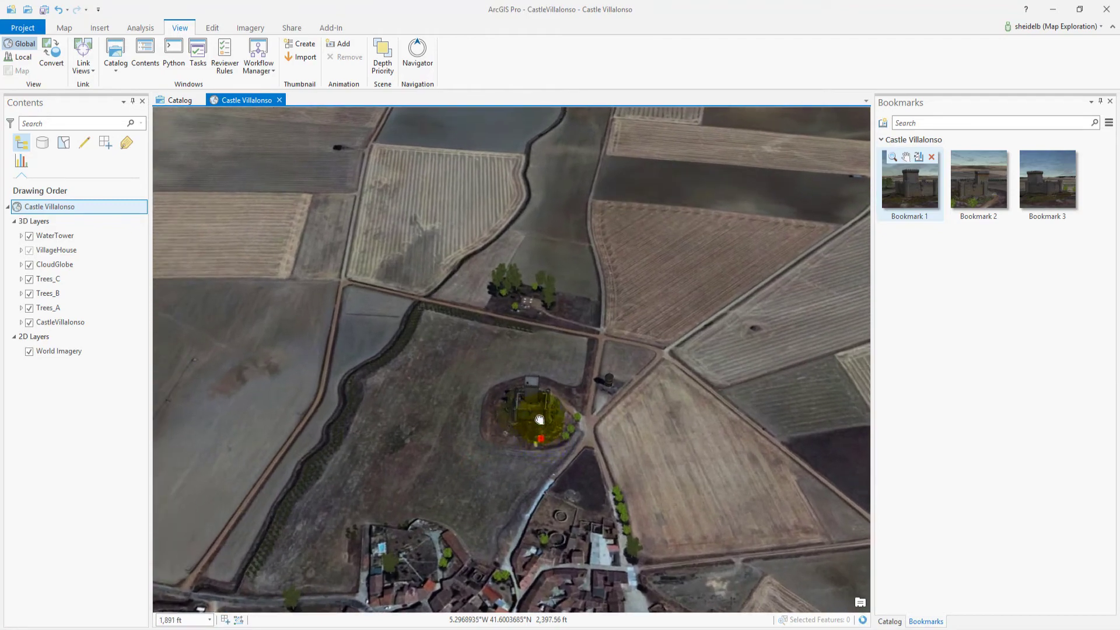
{"action": "scroll", "coordinate": [536, 417], "scroll_direction": "up", "scroll_amount": 2}
{"action": "scroll", "coordinate": [535, 390], "scroll_direction": "up", "scroll_amount": 2}
{"action": "scroll", "coordinate": [537, 396], "scroll_direction": "up", "scroll_amount": 3}
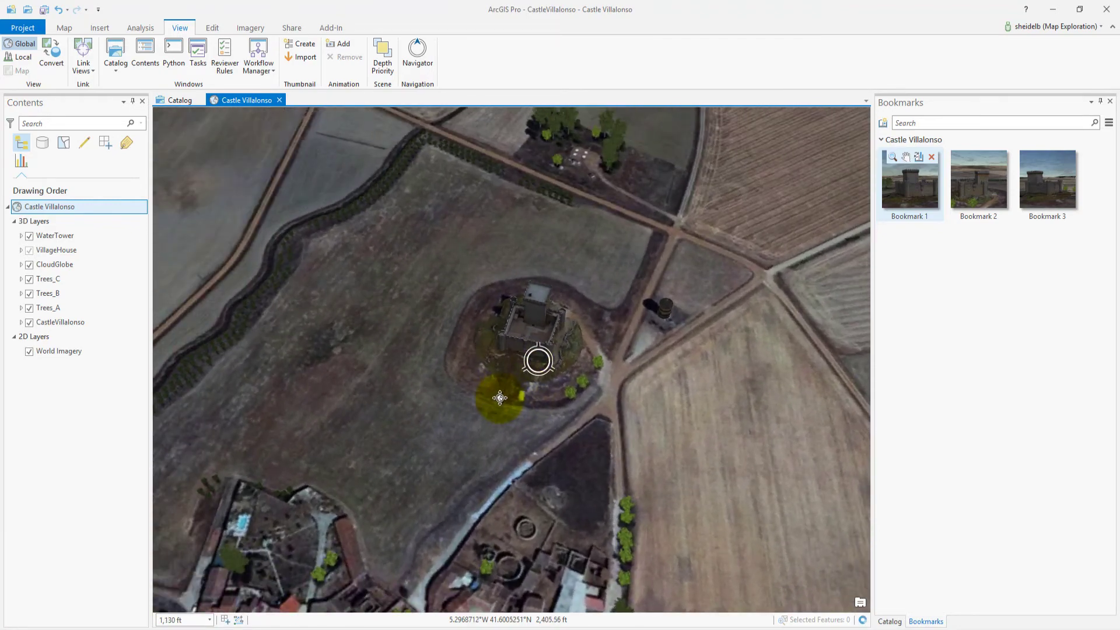
{"action": "scroll", "coordinate": [540, 414], "scroll_direction": "up", "scroll_amount": 1}
{"action": "scroll", "coordinate": [545, 426], "scroll_direction": "up", "scroll_amount": 2}
{"action": "scroll", "coordinate": [551, 439], "scroll_direction": "up", "scroll_amount": 1}
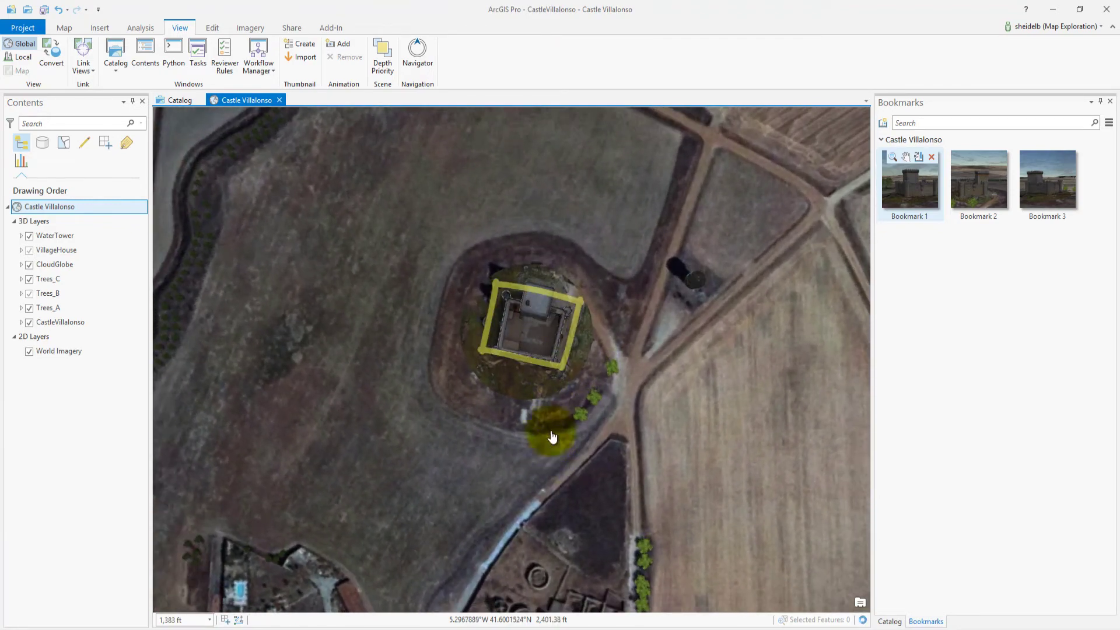
{"action": "scroll", "coordinate": [536, 346], "scroll_direction": "up", "scroll_amount": 2}
{"action": "scroll", "coordinate": [533, 342], "scroll_direction": "up", "scroll_amount": 2}
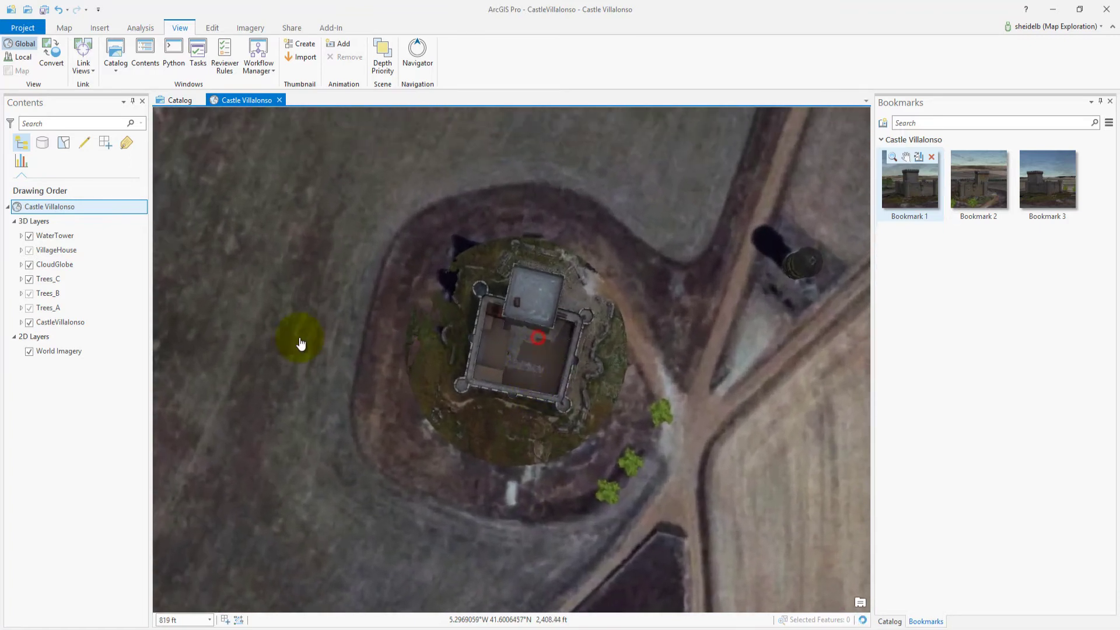
{"action": "left_click", "coordinate": [30, 352]}
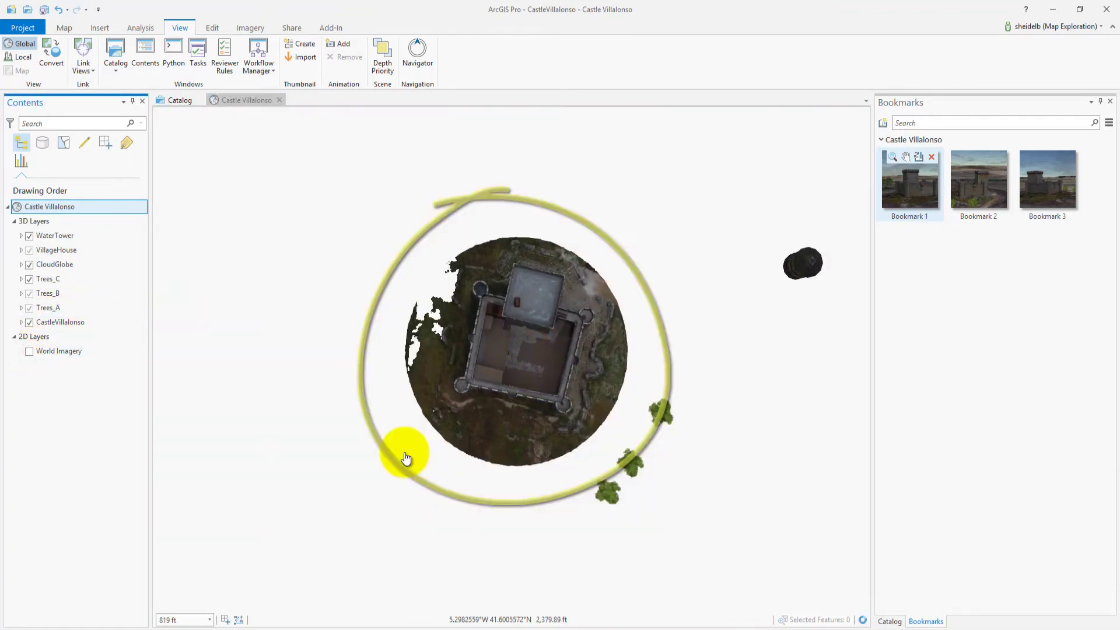
{"action": "left_click", "coordinate": [29, 351]}
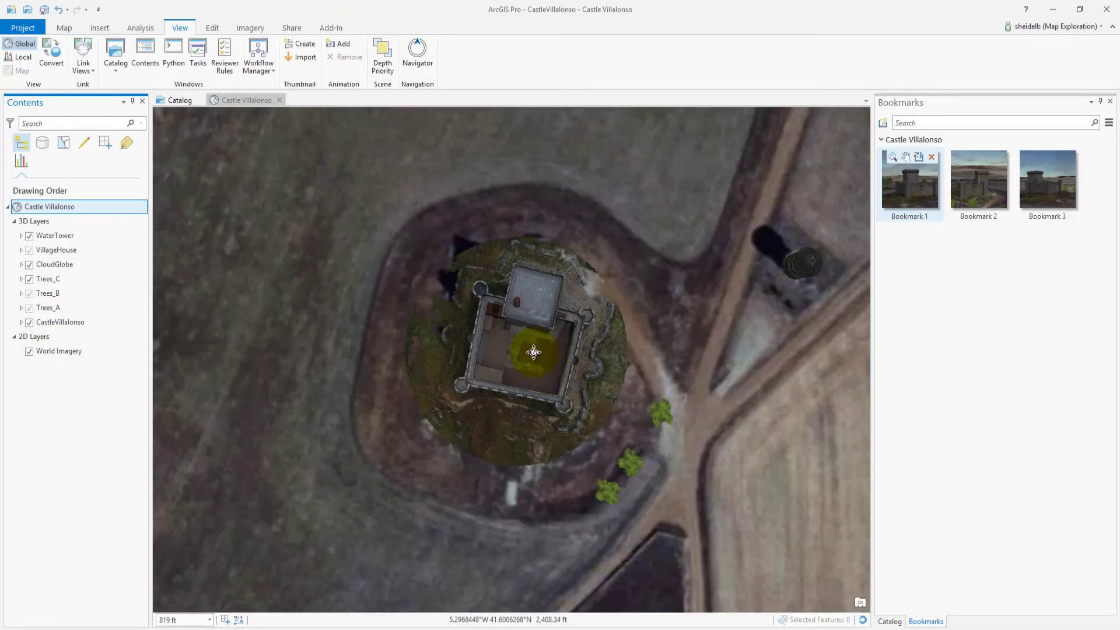
- Switch to the Bookmark 2 castle view and add a new animation timeline
{"action": "middle_click_drag", "start_coordinate": [533, 352], "coordinate": [467, 203]}
{"action": "left_click", "coordinate": [973, 191]}
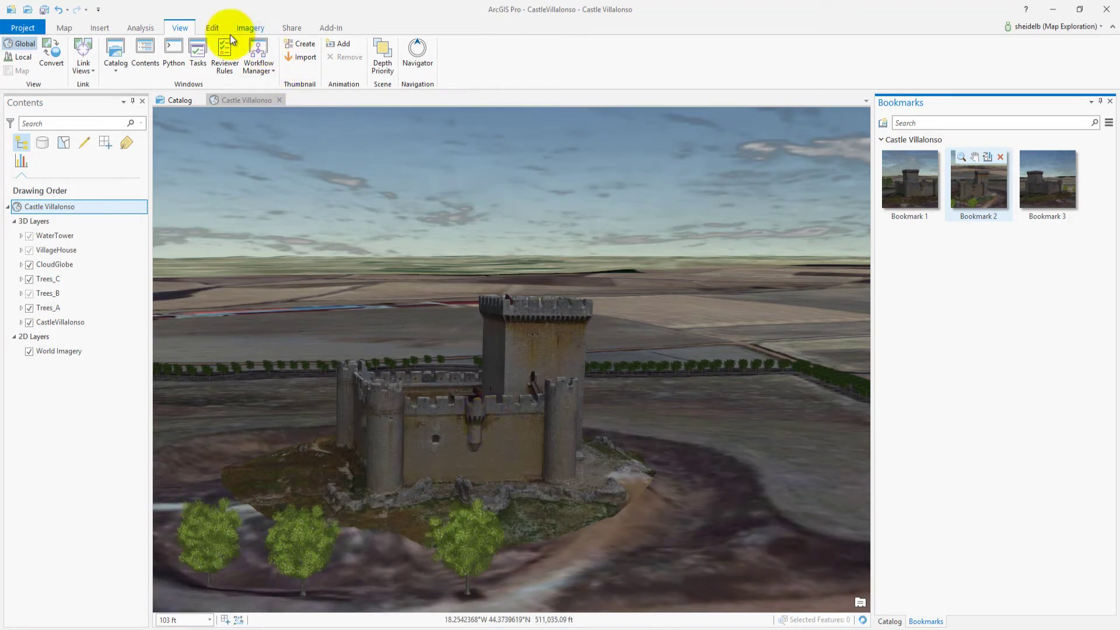
{"action": "left_click", "coordinate": [336, 44]}
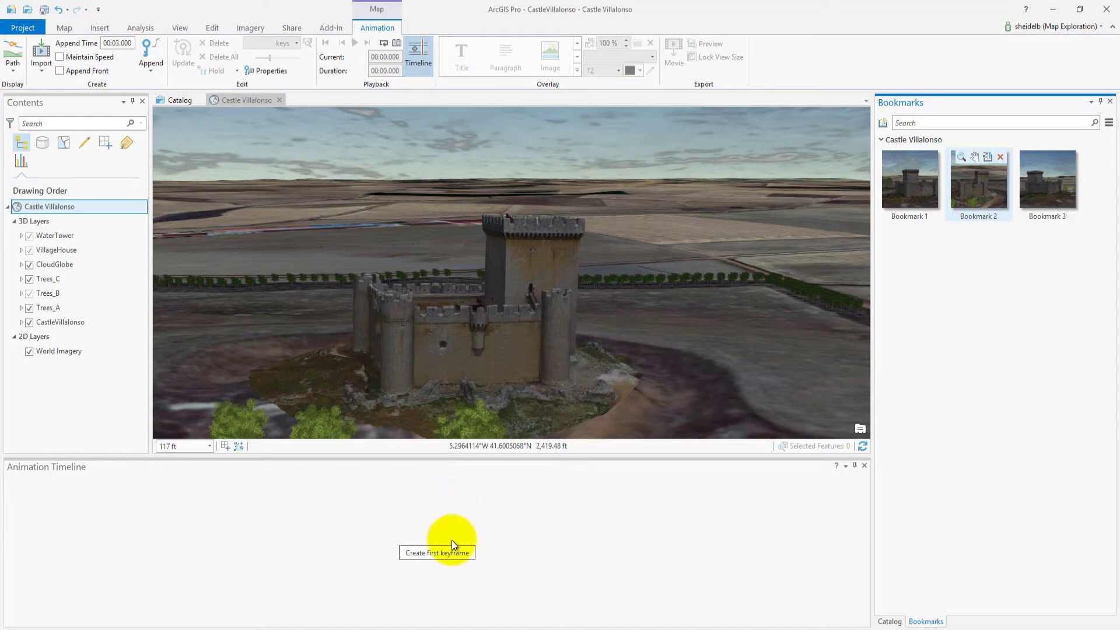
- Keyframe the bookmark view, orbit to a frontal castle view for keyframe 2, and rewind to the start
{"action": "left_click", "coordinate": [445, 553]}
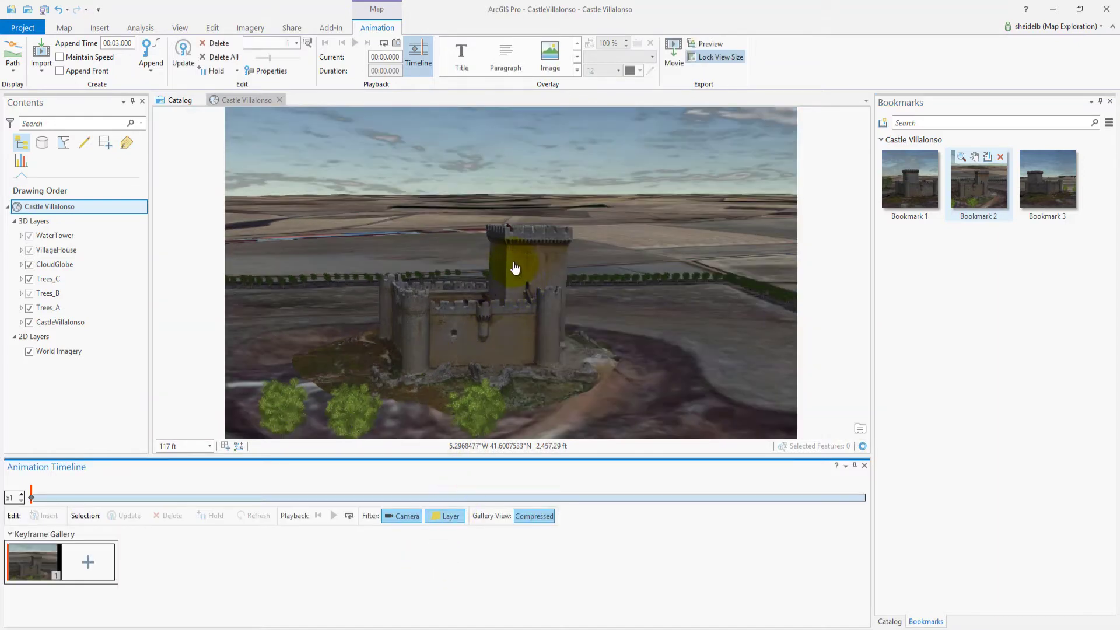
{"action": "middle_click_drag", "start_coordinate": [508, 266], "coordinate": [503, 287]}
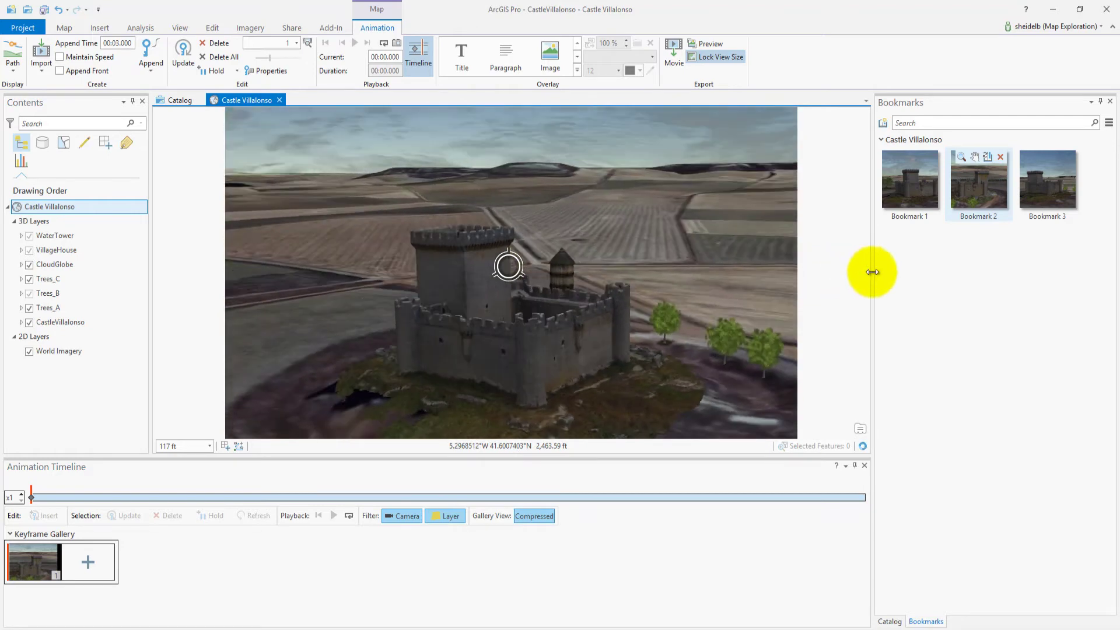
{"action": "mouse_move", "coordinate": [503, 277]}
{"action": "middle_mouse_down"}
{"action": "mouse_move", "coordinate": [536, 276]}
{"action": "mouse_move", "coordinate": [489, 285]}
{"action": "mouse_move", "coordinate": [519, 285]}
{"action": "middle_mouse_up"}
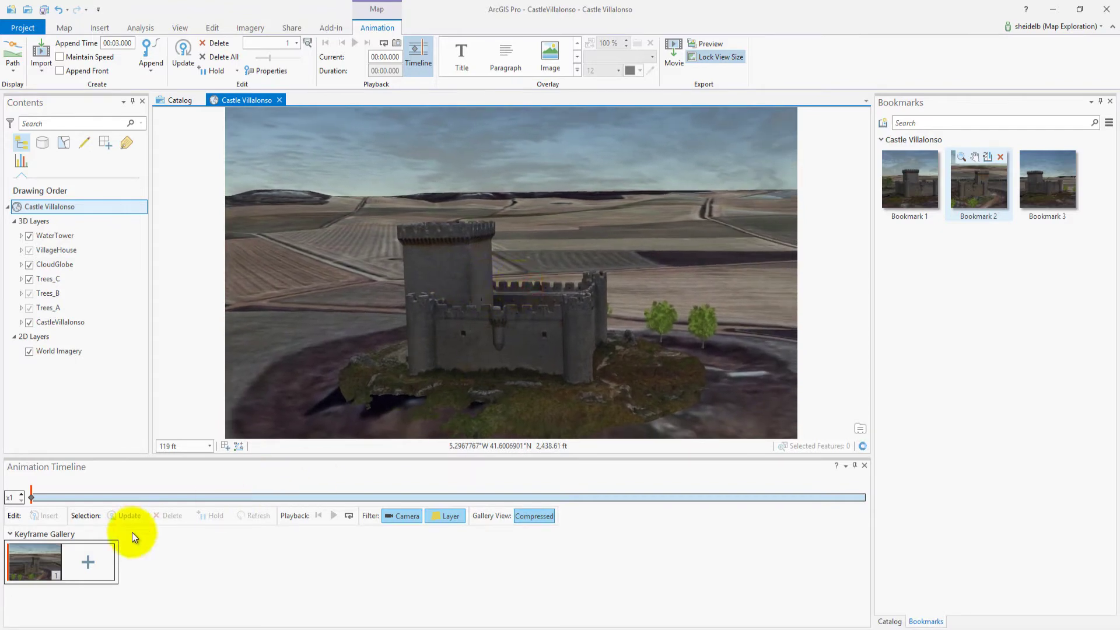
{"action": "left_click", "coordinate": [87, 562]}
{"action": "type", "text": "5"}
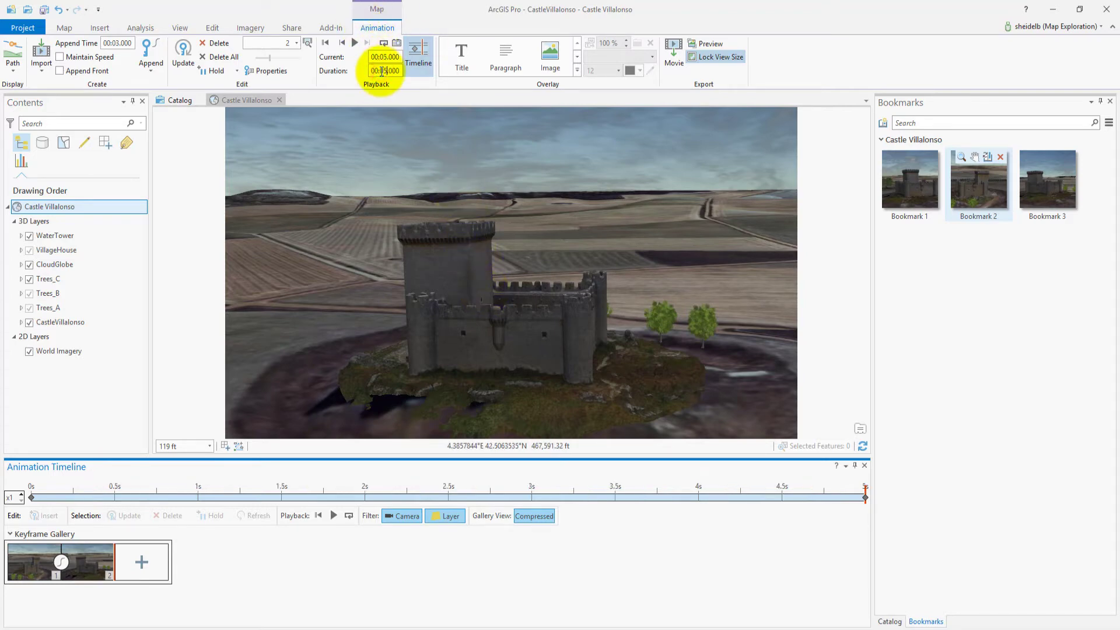
{"action": "left_click", "coordinate": [353, 44]}
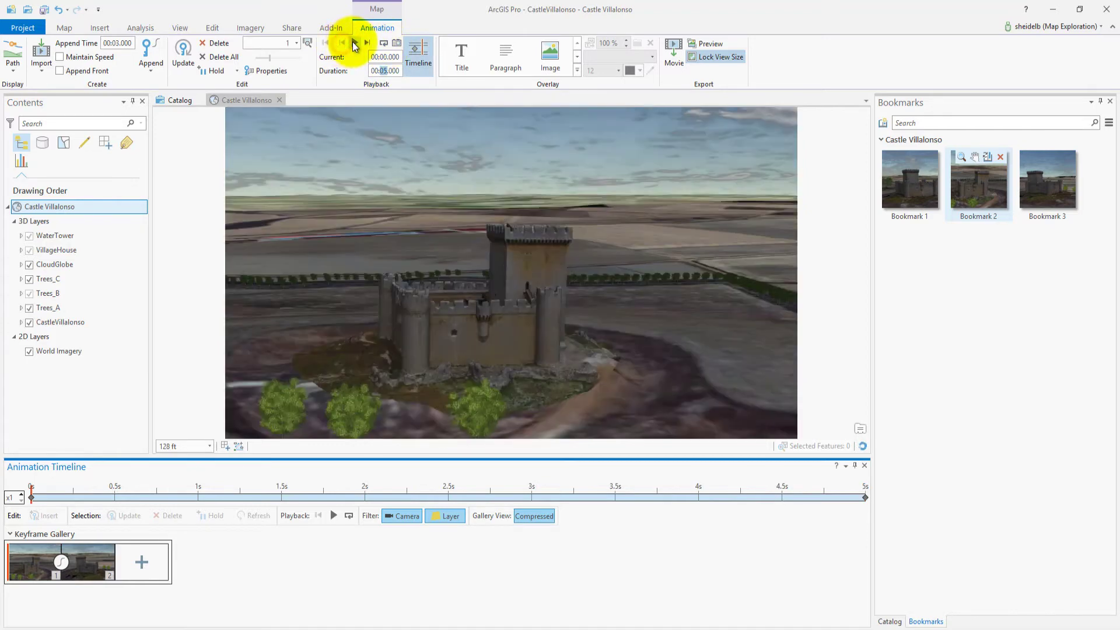
- Show the camera path and look down on its numbered points from above
{"action": "left_click", "coordinate": [13, 55]}
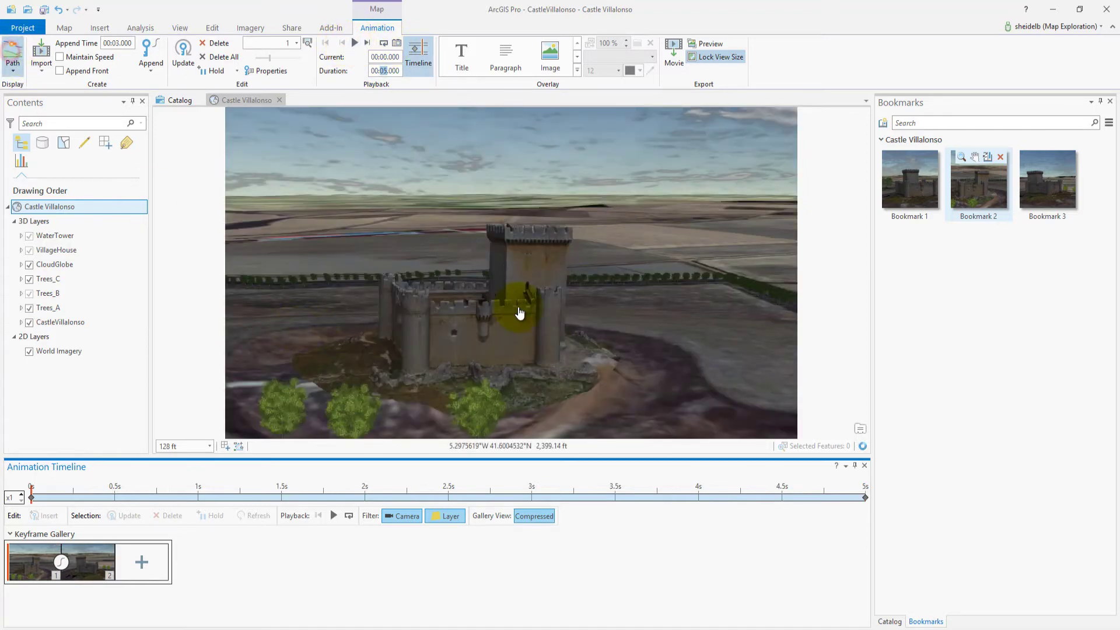
{"action": "middle_click_drag", "start_coordinate": [469, 324], "coordinate": [493, 349]}
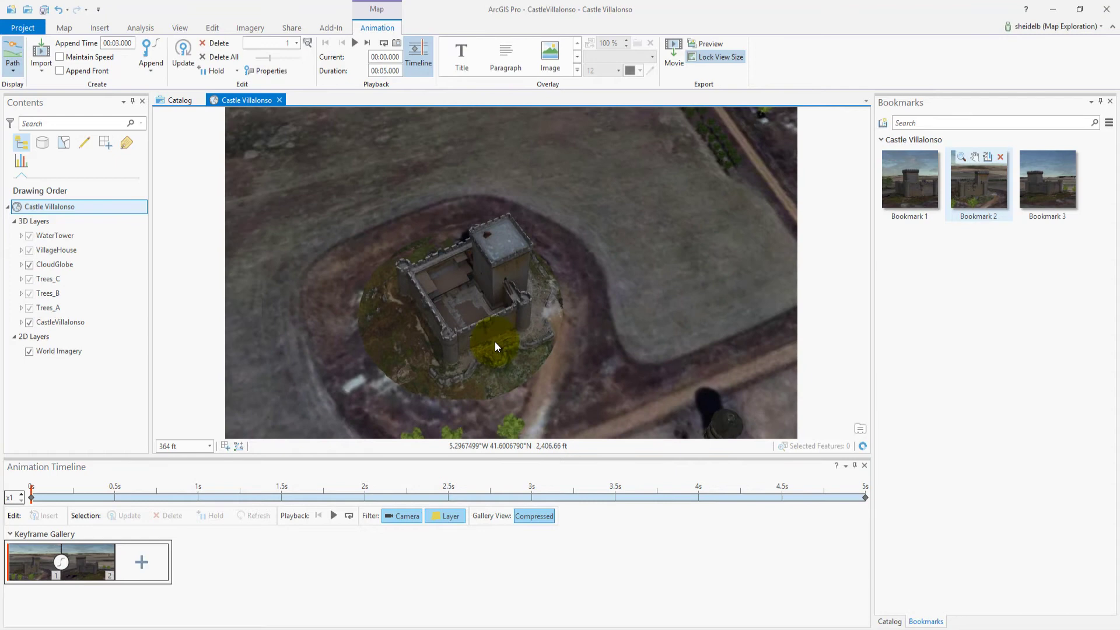
{"action": "scroll", "coordinate": [493, 348], "scroll_direction": "down", "scroll_amount": 5}
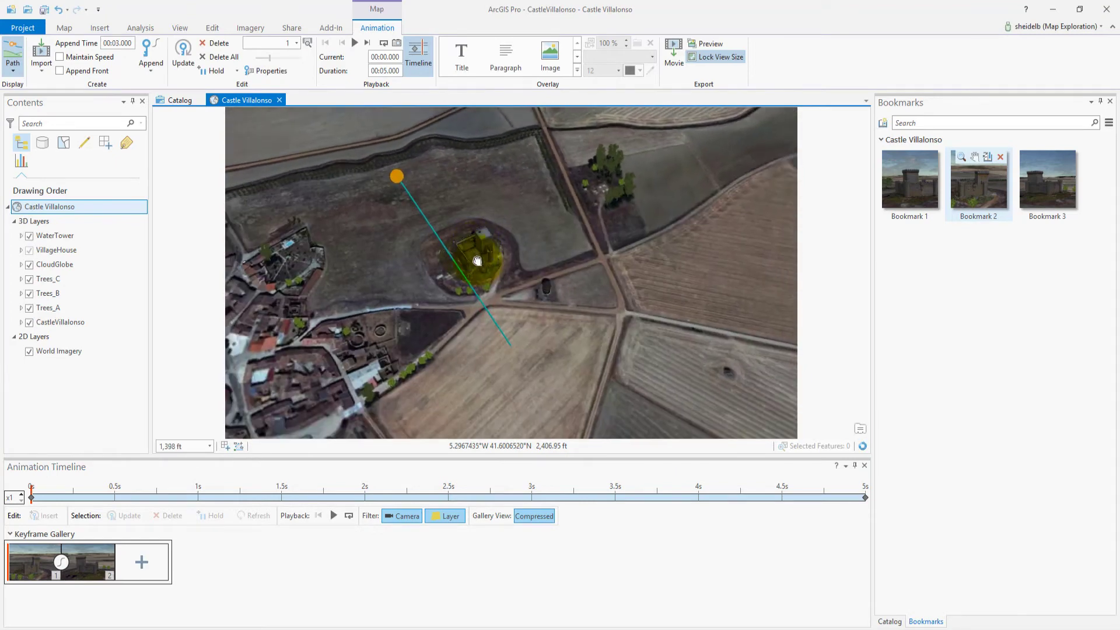
{"action": "mouse_move", "coordinate": [479, 259]}
{"action": "middle_mouse_down"}
{"action": "mouse_move", "coordinate": [512, 327]}
{"action": "mouse_move", "coordinate": [529, 270]}
{"action": "mouse_move", "coordinate": [512, 275]}
{"action": "mouse_move", "coordinate": [792, 270]}
{"action": "middle_mouse_up"}
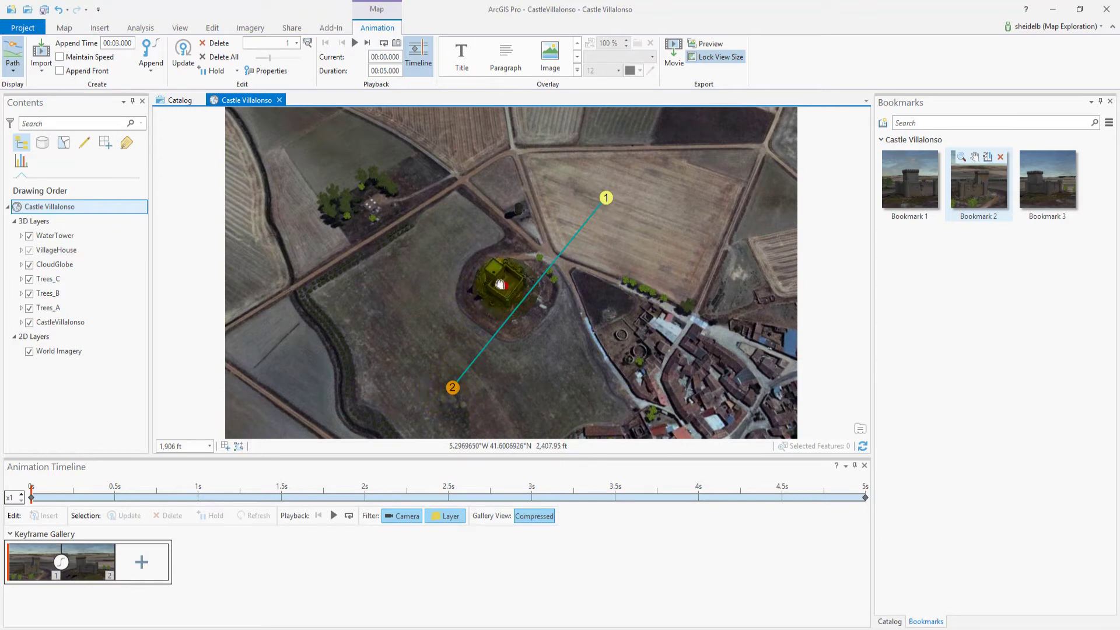
{"action": "left_click_drag", "start_coordinate": [500, 284], "coordinate": [490, 267]}
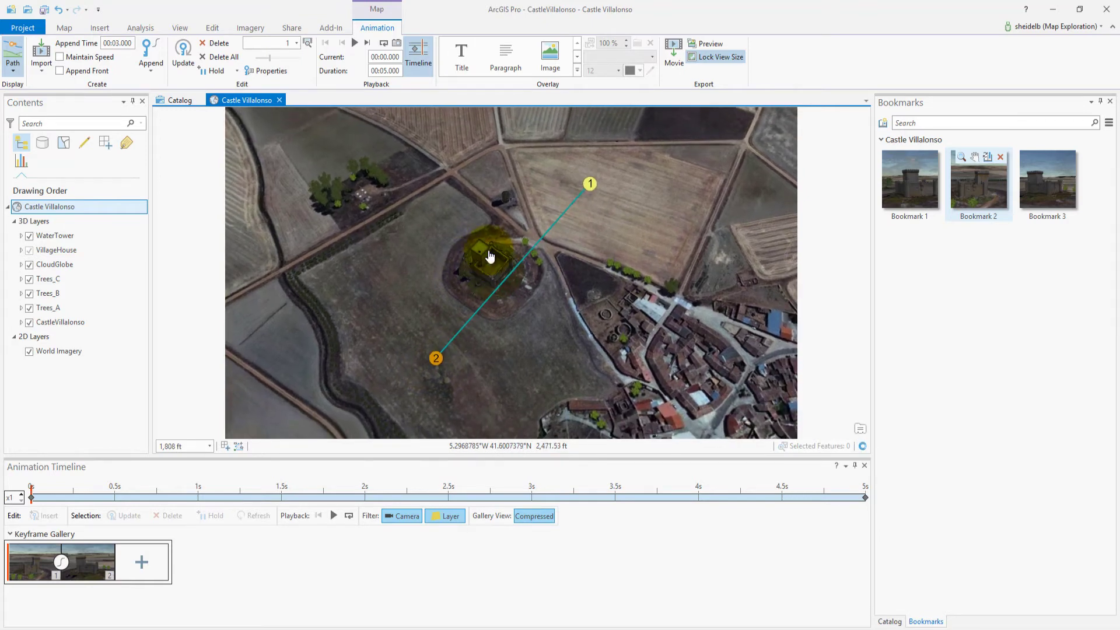
{"action": "scroll", "coordinate": [492, 268], "scroll_direction": "up", "scroll_amount": 1}
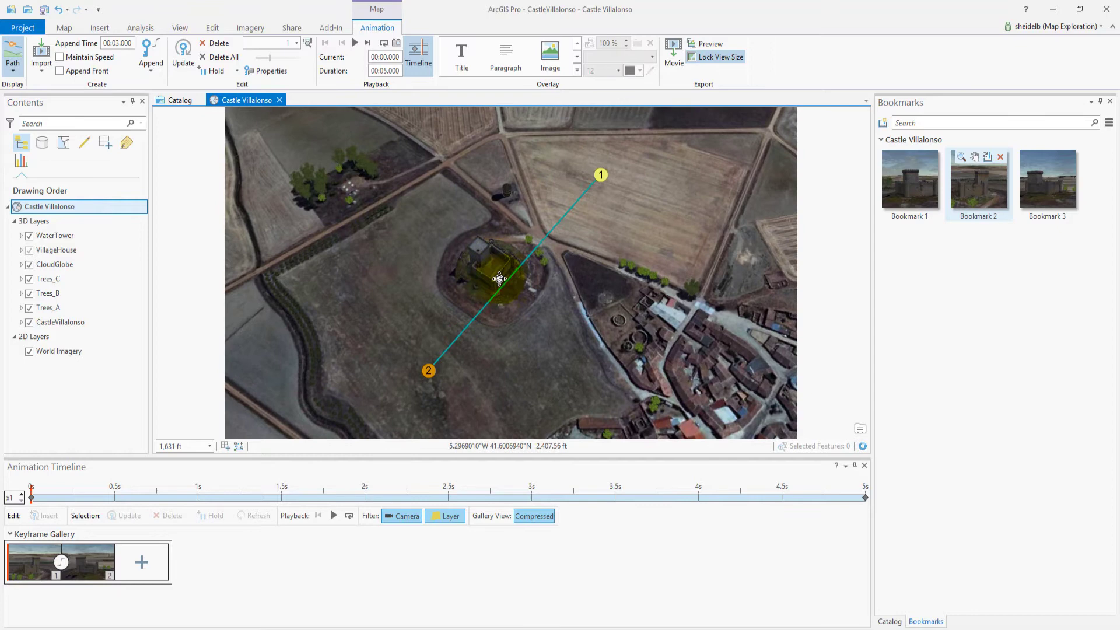
- Orbit around the castle to view the path, then scrub to about 2.5 seconds
{"action": "middle_click_drag", "start_coordinate": [499, 279], "coordinate": [474, 284]}
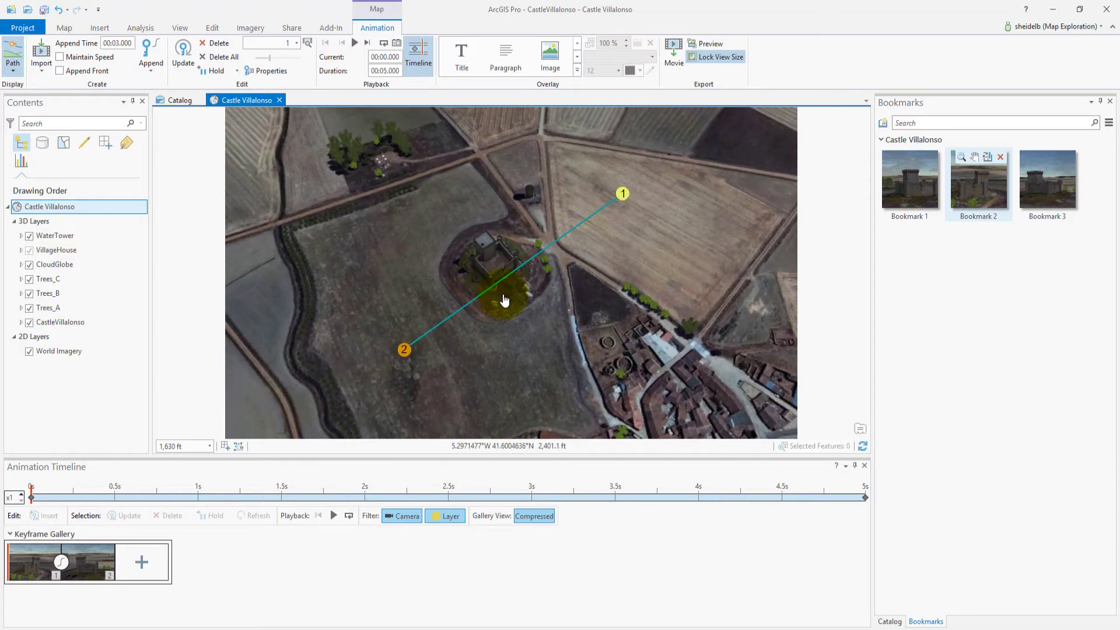
{"action": "scroll", "coordinate": [509, 301], "scroll_direction": "up", "scroll_amount": 2}
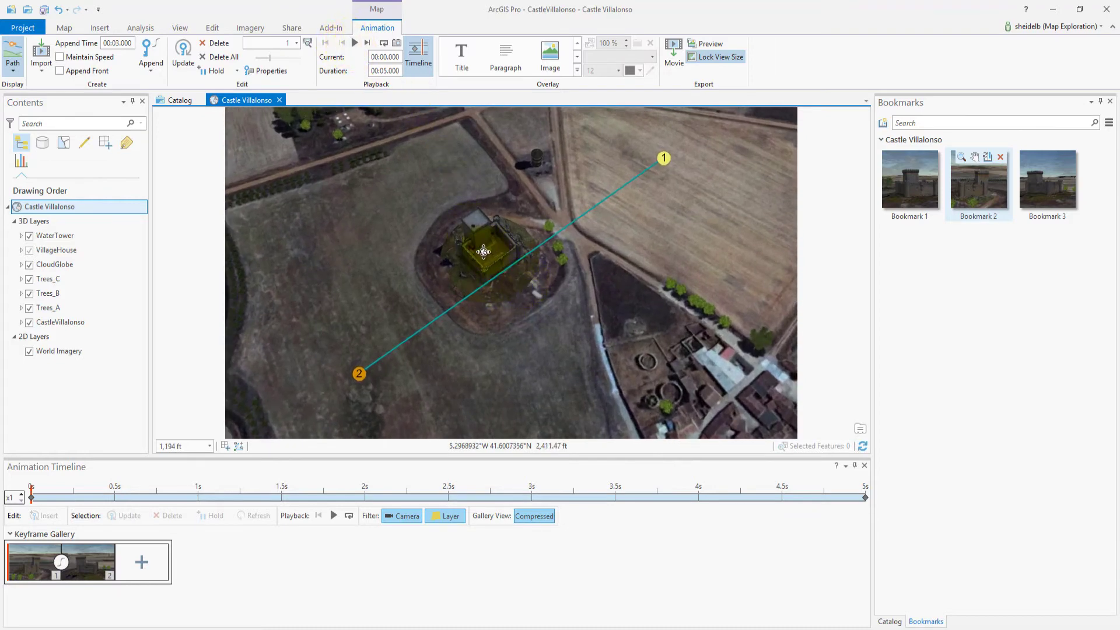
{"action": "mouse_move", "coordinate": [483, 252]}
{"action": "middle_mouse_down"}
{"action": "mouse_move", "coordinate": [632, 230]}
{"action": "mouse_move", "coordinate": [430, 269]}
{"action": "middle_mouse_up"}
{"action": "middle_click_drag", "start_coordinate": [501, 285], "coordinate": [460, 285]}
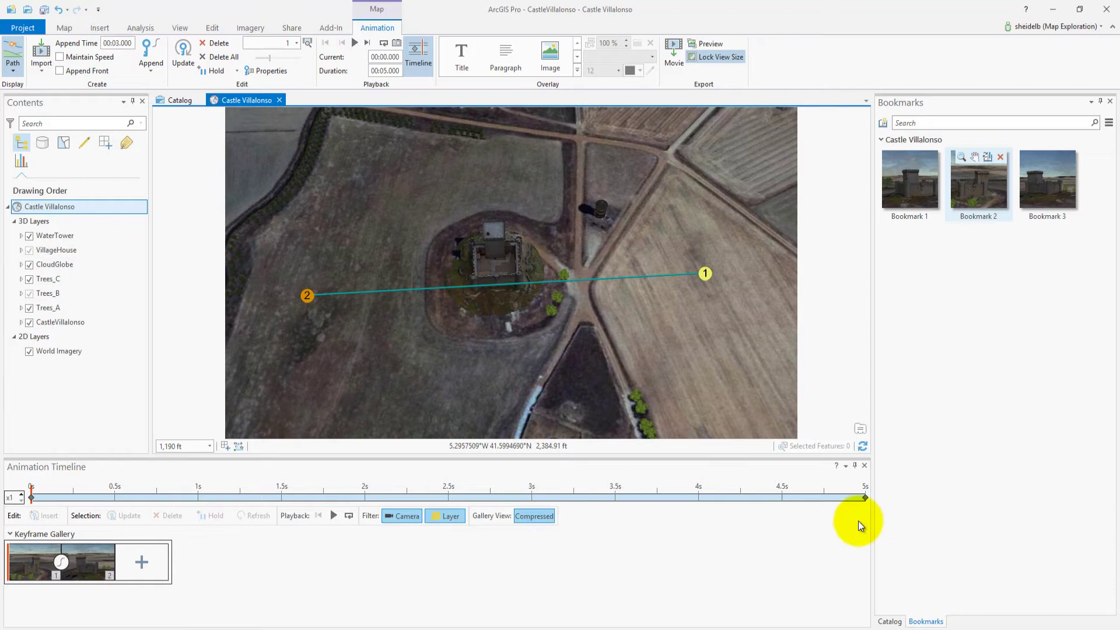
{"action": "left_click_drag", "start_coordinate": [529, 500], "coordinate": [447, 497]}
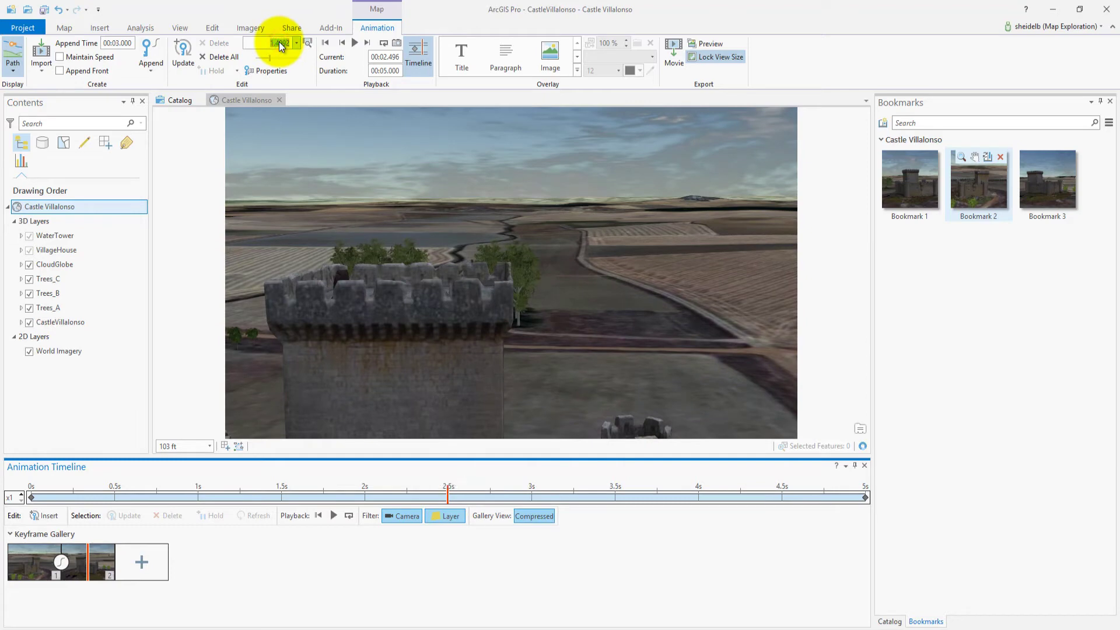
- Frame the whole castle at 2.5 s as a new keyframe, then replay from the start
{"action": "type", "text": "2.5"}
{"action": "key", "text": "Return"}
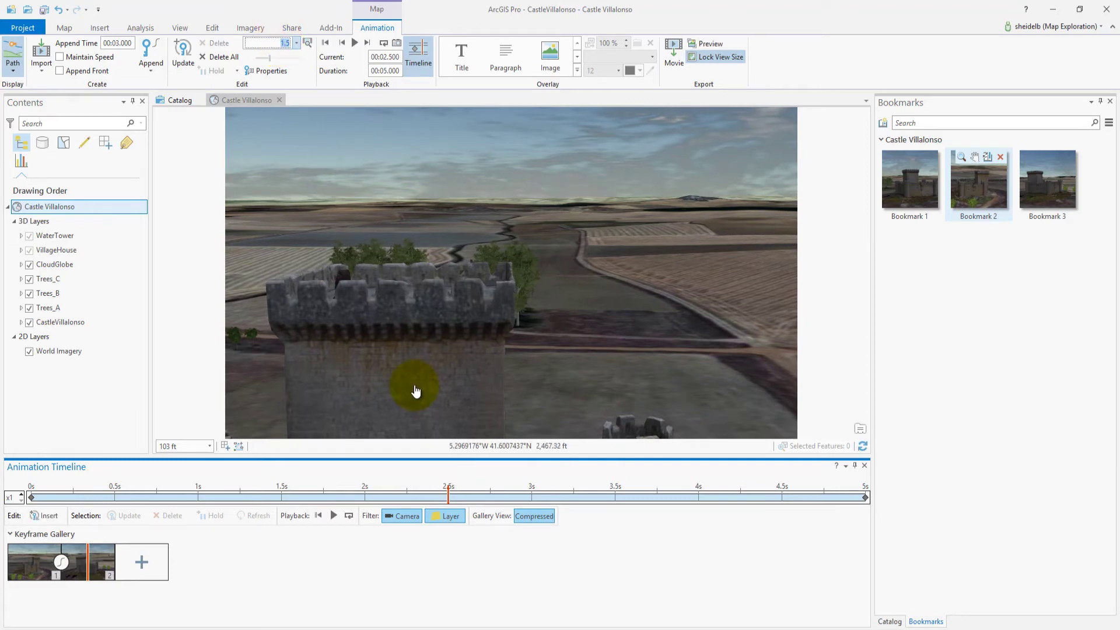
{"action": "mouse_move", "coordinate": [416, 391]}
{"action": "left_mouse_down"}
{"action": "mouse_move", "coordinate": [438, 350]}
{"action": "mouse_move", "coordinate": [438, 399]}
{"action": "mouse_move", "coordinate": [500, 379]}
{"action": "mouse_move", "coordinate": [508, 299]}
{"action": "left_mouse_up"}
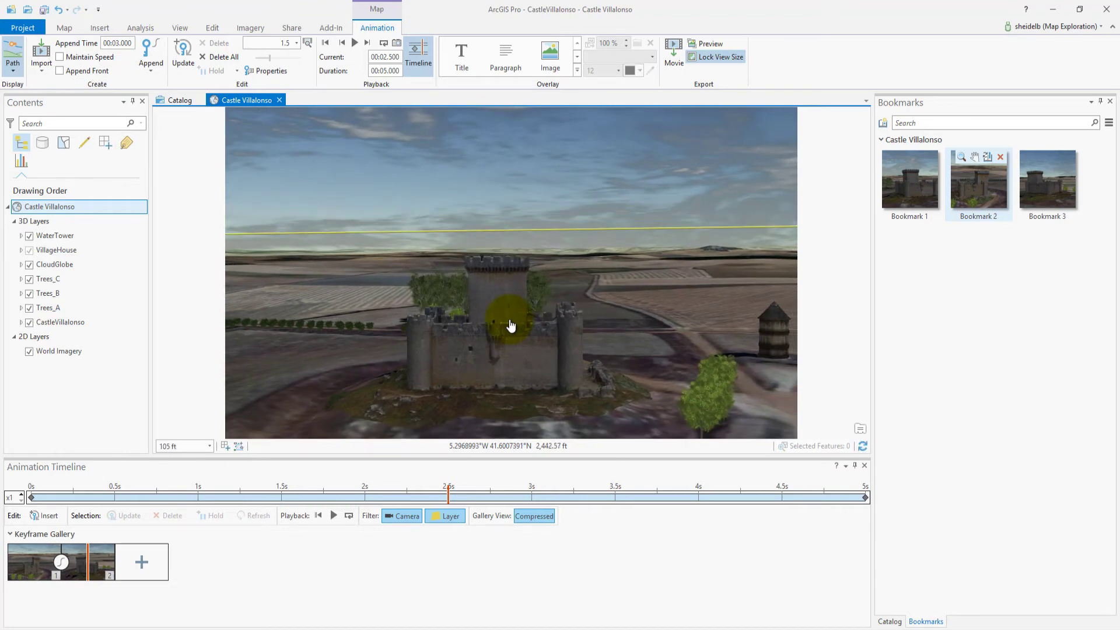
{"action": "left_click_drag", "start_coordinate": [501, 320], "coordinate": [505, 310]}
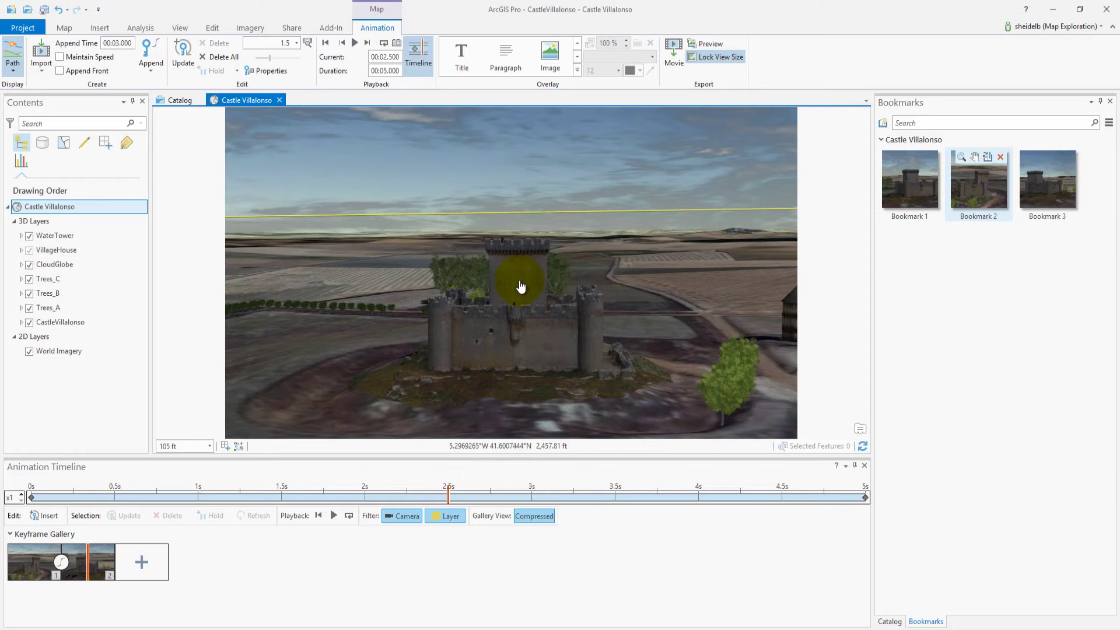
{"action": "left_click", "coordinate": [182, 56]}
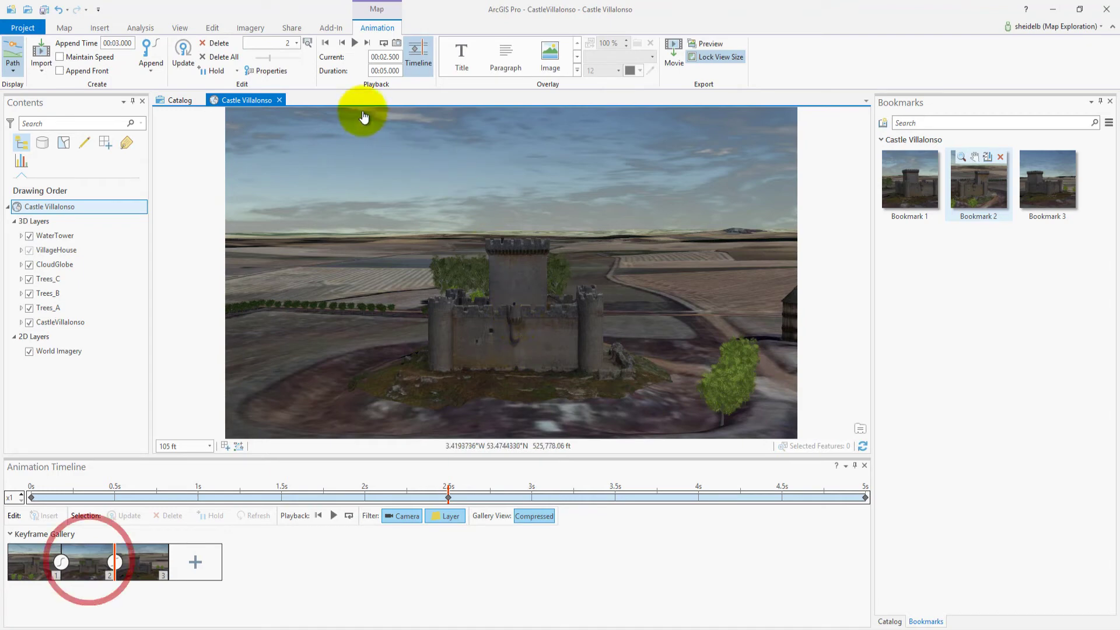
{"action": "left_click", "coordinate": [325, 41]}
{"action": "left_click", "coordinate": [356, 43]}
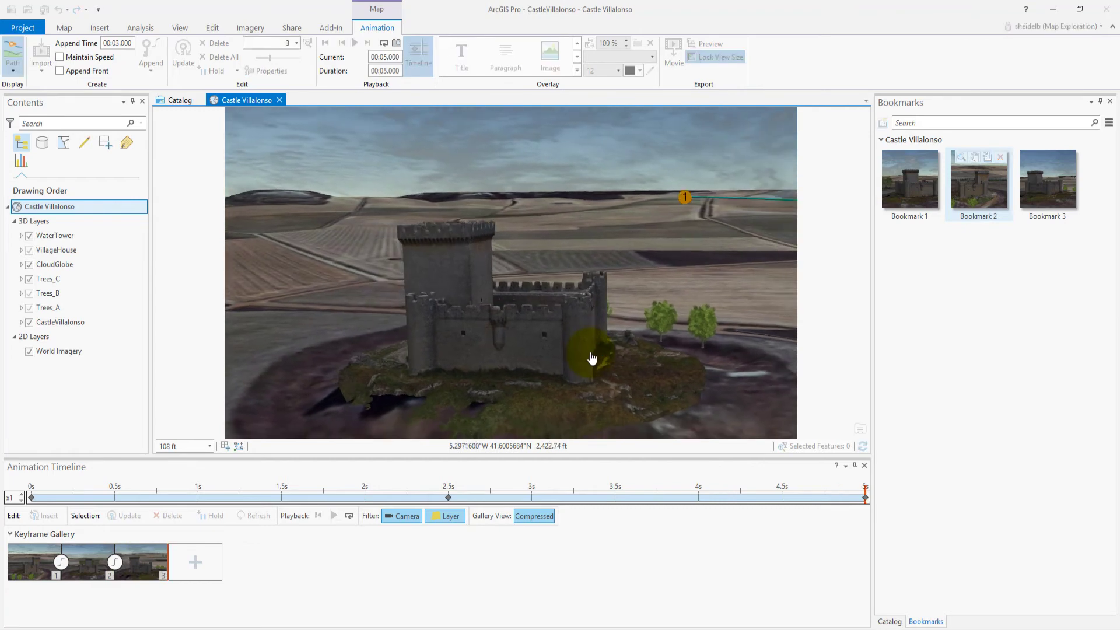
- Tilt and zoom out over the castle to bring the whole camera path into view
{"action": "middle_click_drag", "start_coordinate": [592, 356], "coordinate": [596, 300]}
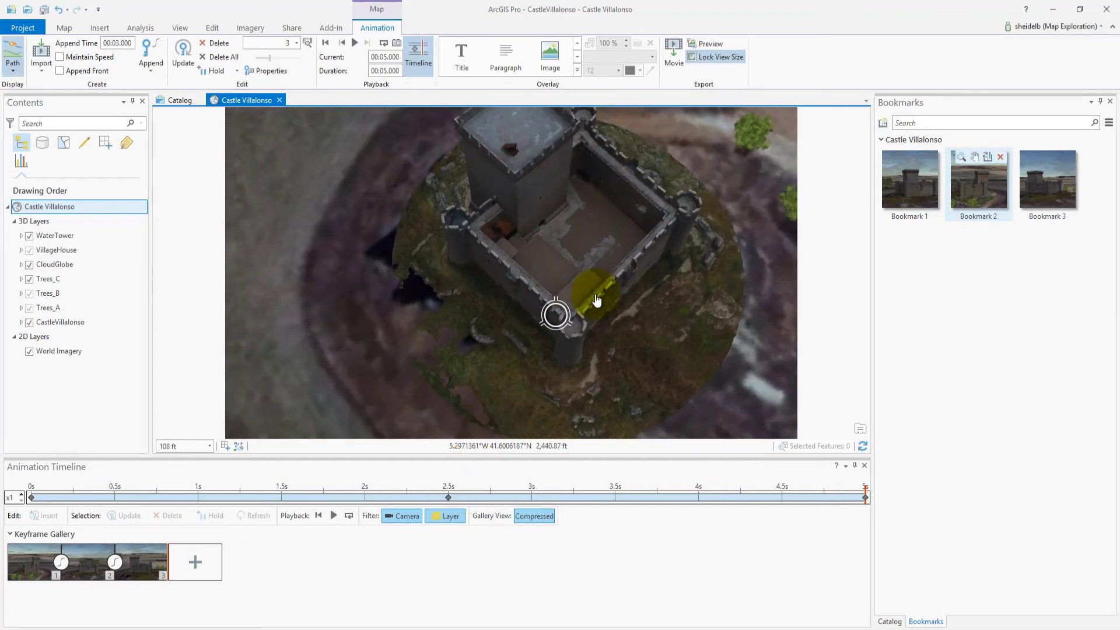
{"action": "scroll", "coordinate": [596, 300], "scroll_direction": "down", "scroll_amount": 5}
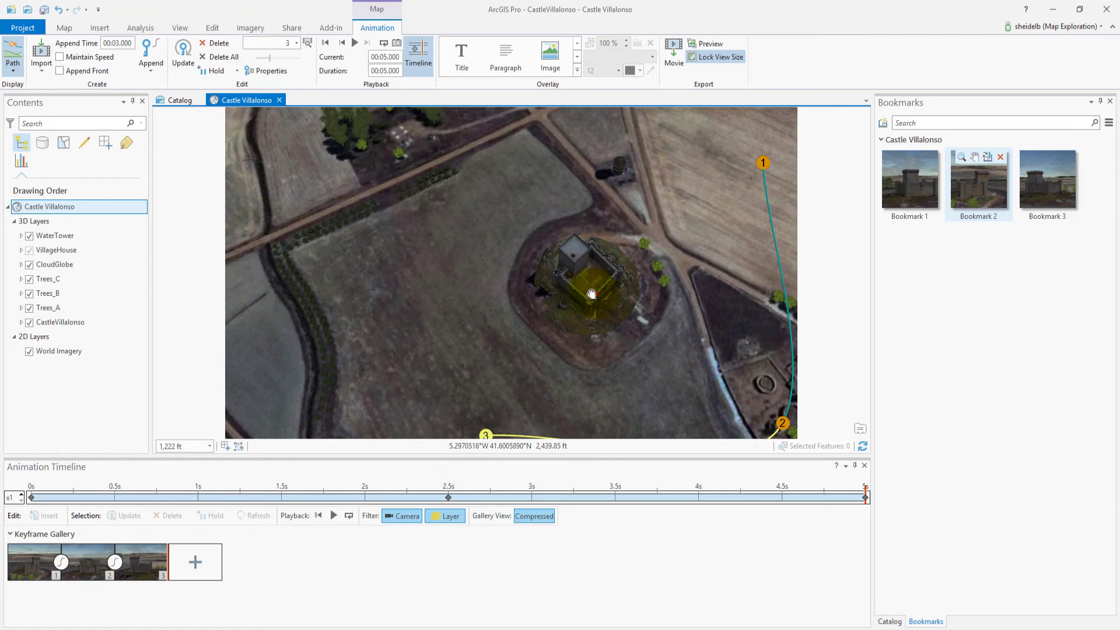
{"action": "left_click_drag", "start_coordinate": [514, 254], "coordinate": [507, 270]}
{"action": "scroll", "coordinate": [514, 257], "scroll_direction": "down", "scroll_amount": 1}
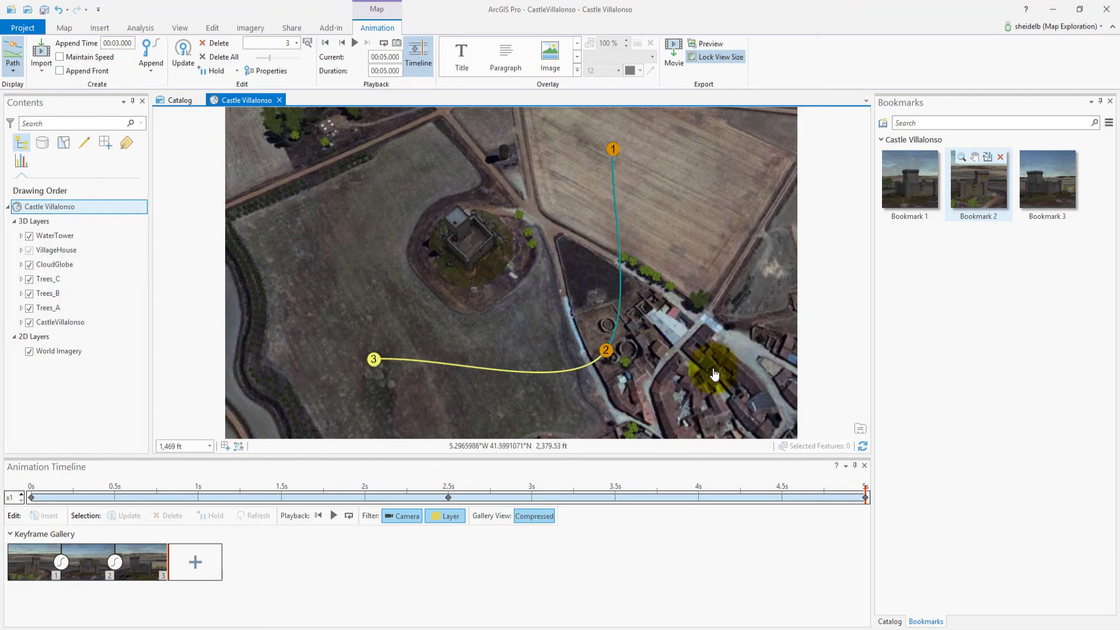
- At about 3.643 s, move the camera closer to the castle and record a keyframe
{"action": "left_click", "coordinate": [865, 494]}
{"action": "left_click_drag", "start_coordinate": [726, 508], "coordinate": [638, 506]}
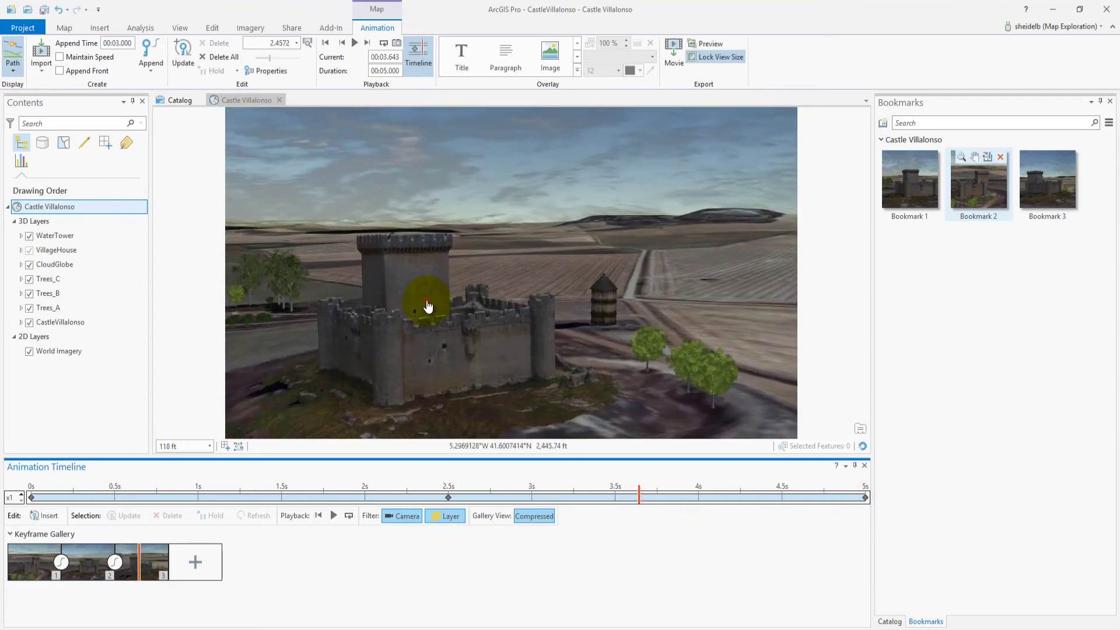
{"action": "left_click_drag", "start_coordinate": [428, 304], "coordinate": [509, 284]}
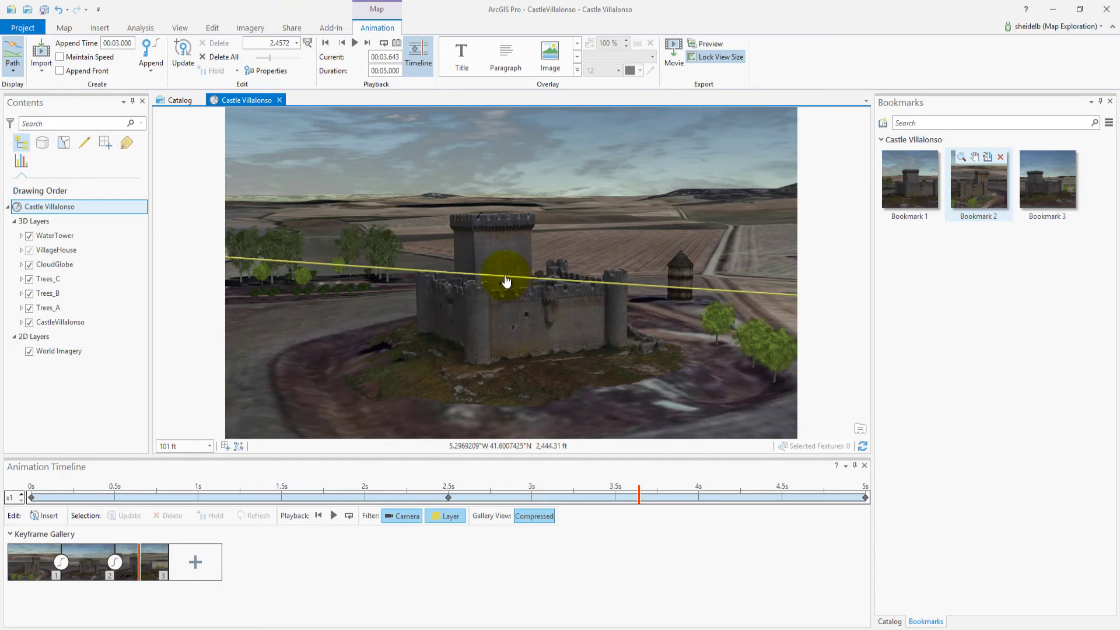
{"action": "left_click", "coordinate": [182, 52]}
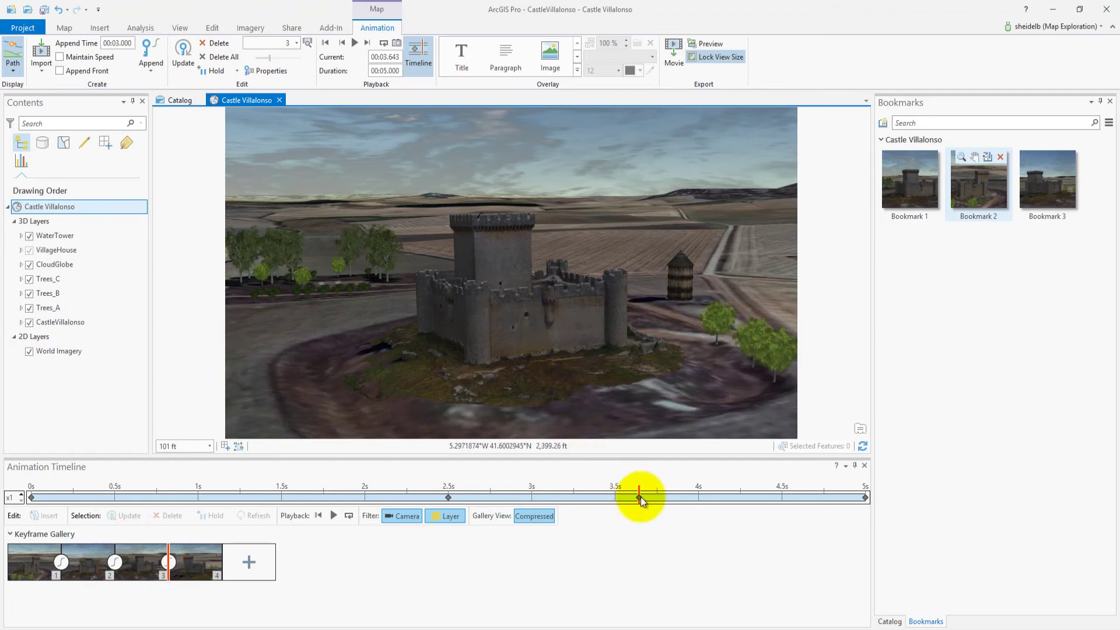
- Add a recentred castle keyframe at 1.16 s, then tilt top-down to check the five-point path
{"action": "left_click_drag", "start_coordinate": [639, 497], "coordinate": [225, 496]}
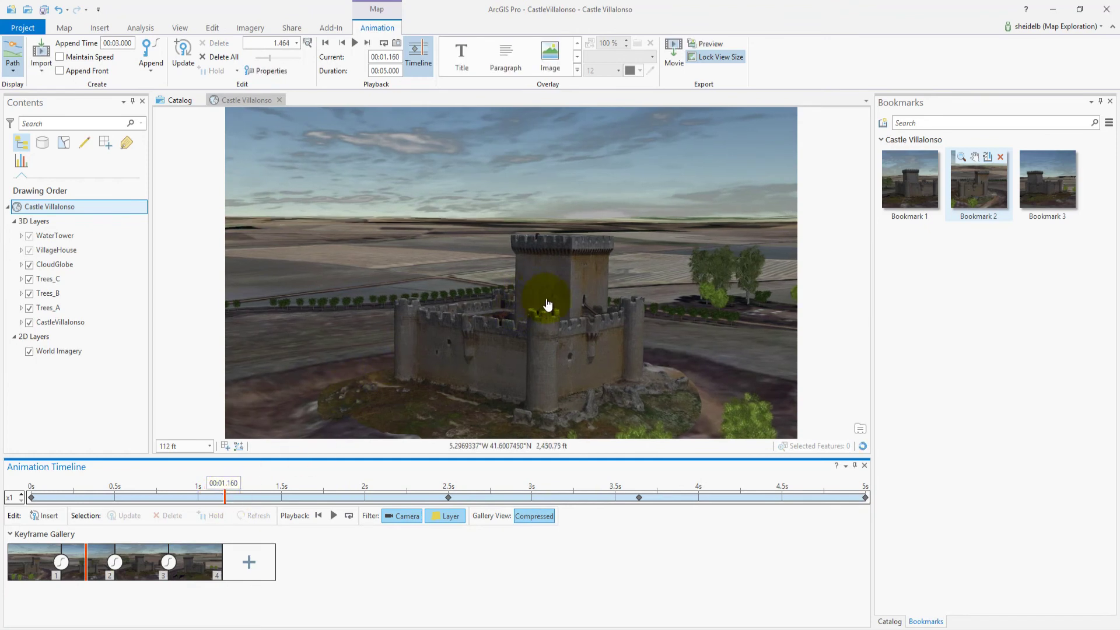
{"action": "left_click_drag", "start_coordinate": [547, 303], "coordinate": [532, 290]}
{"action": "middle_click_drag", "start_coordinate": [522, 276], "coordinate": [522, 276]}
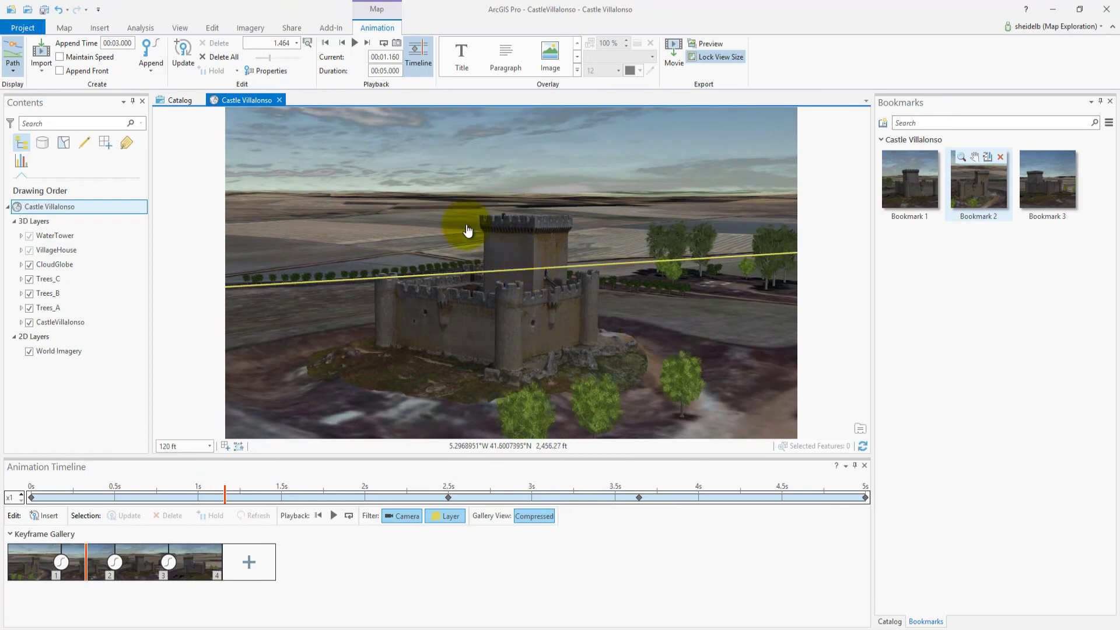
{"action": "left_click", "coordinate": [179, 58]}
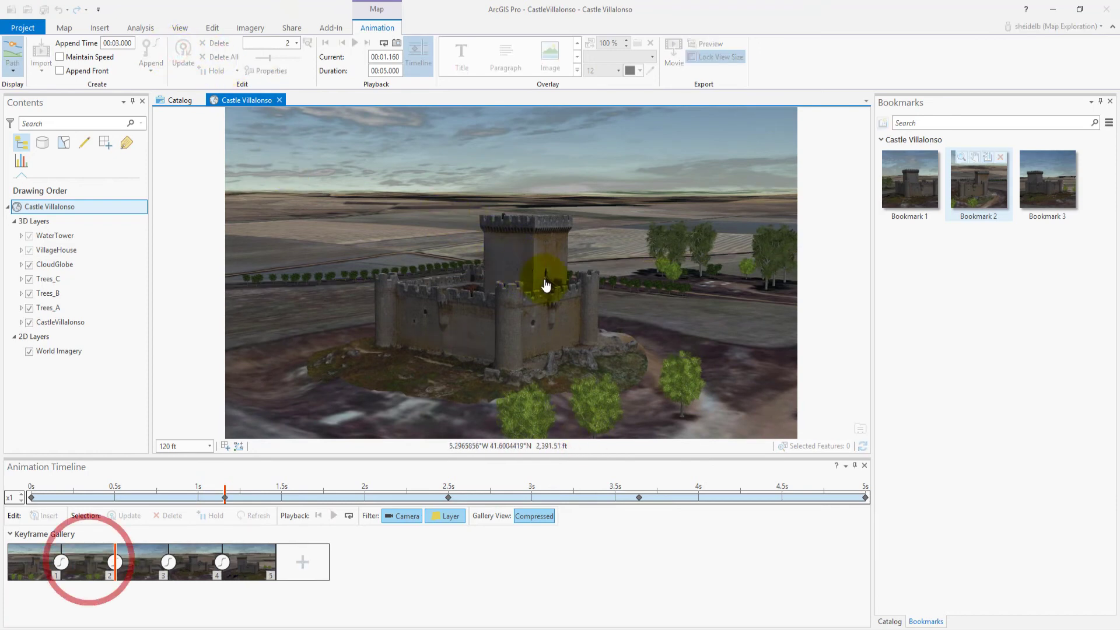
{"action": "mouse_move", "coordinate": [545, 281]}
{"action": "middle_mouse_down"}
{"action": "mouse_move", "coordinate": [530, 345]}
{"action": "mouse_move", "coordinate": [512, 242]}
{"action": "mouse_move", "coordinate": [515, 293]}
{"action": "mouse_move", "coordinate": [544, 248]}
{"action": "mouse_move", "coordinate": [548, 277]}
{"action": "mouse_move", "coordinate": [544, 252]}
{"action": "middle_mouse_up"}
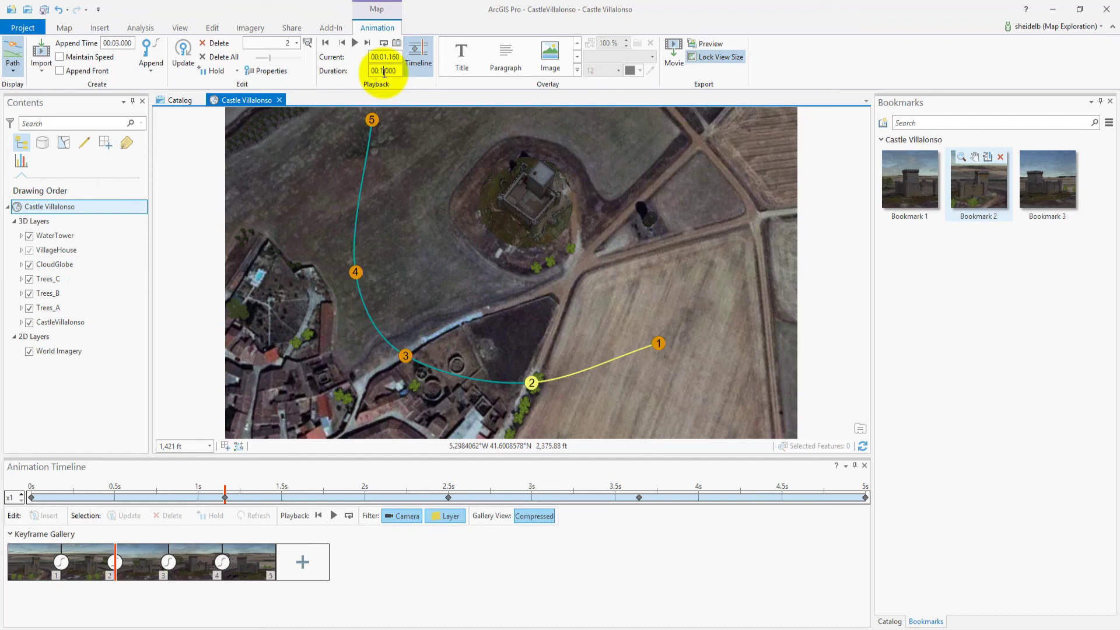
- Set duration to 15 seconds, export an HD1080 1920×1080 movie, and play the animation
{"action": "key", "text": "Return"}
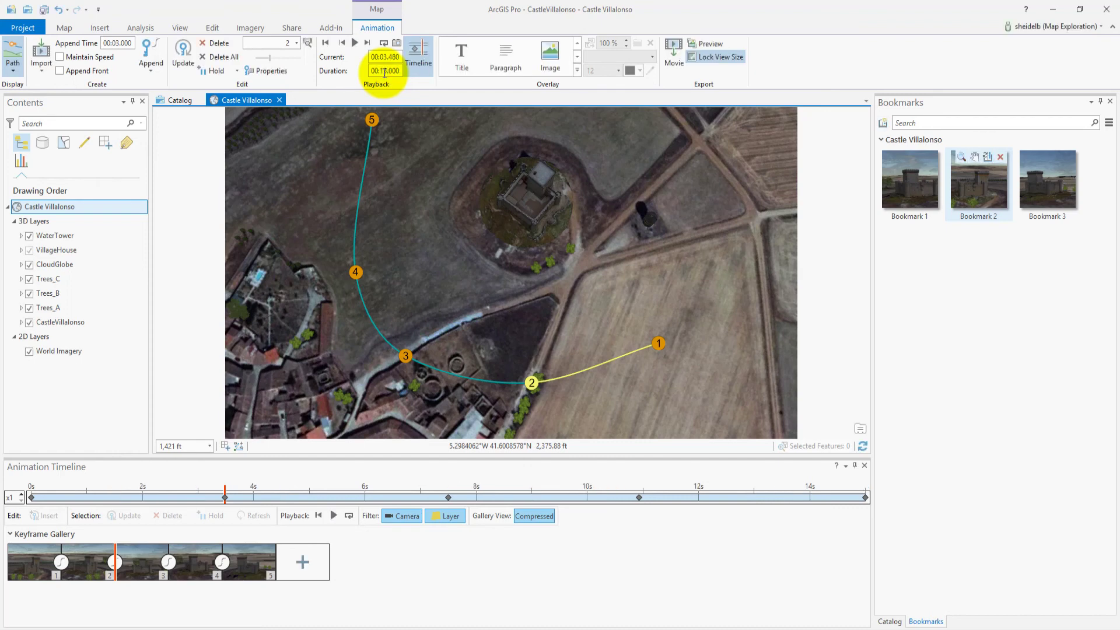
{"action": "left_click", "coordinate": [670, 51]}
{"action": "left_click", "coordinate": [1017, 200]}
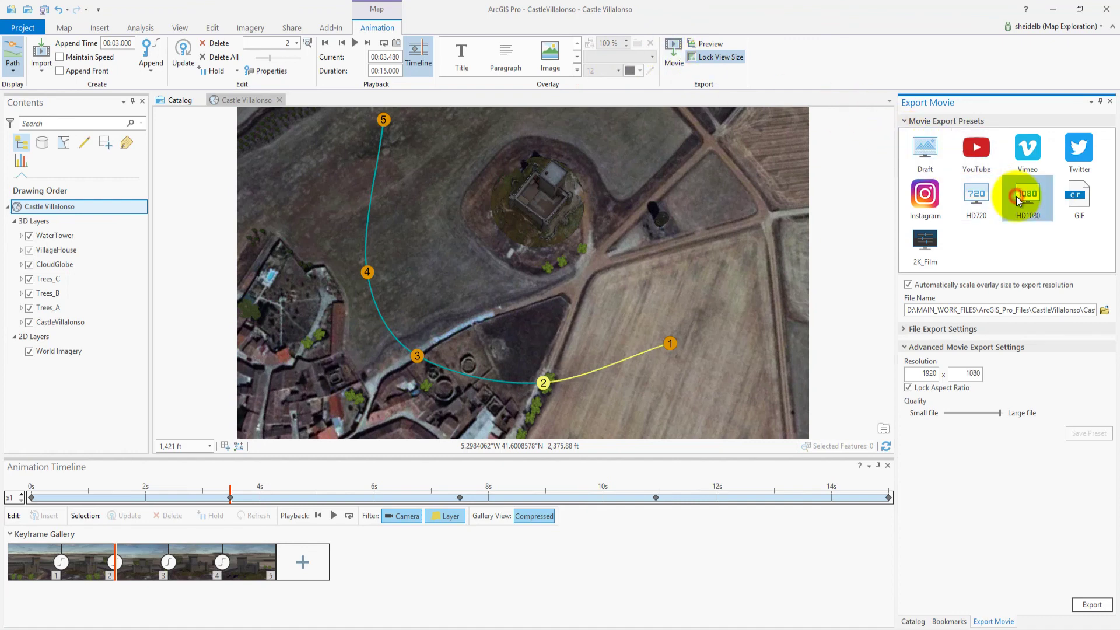
{"action": "left_click", "coordinate": [1092, 604]}
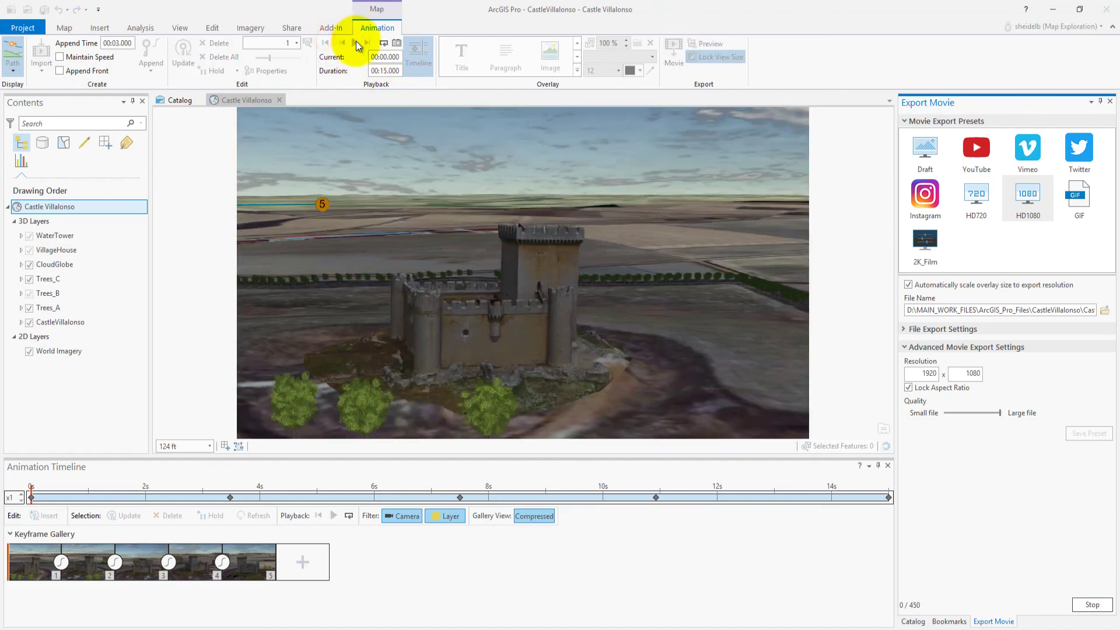
{"action": "left_click", "coordinate": [355, 42]}
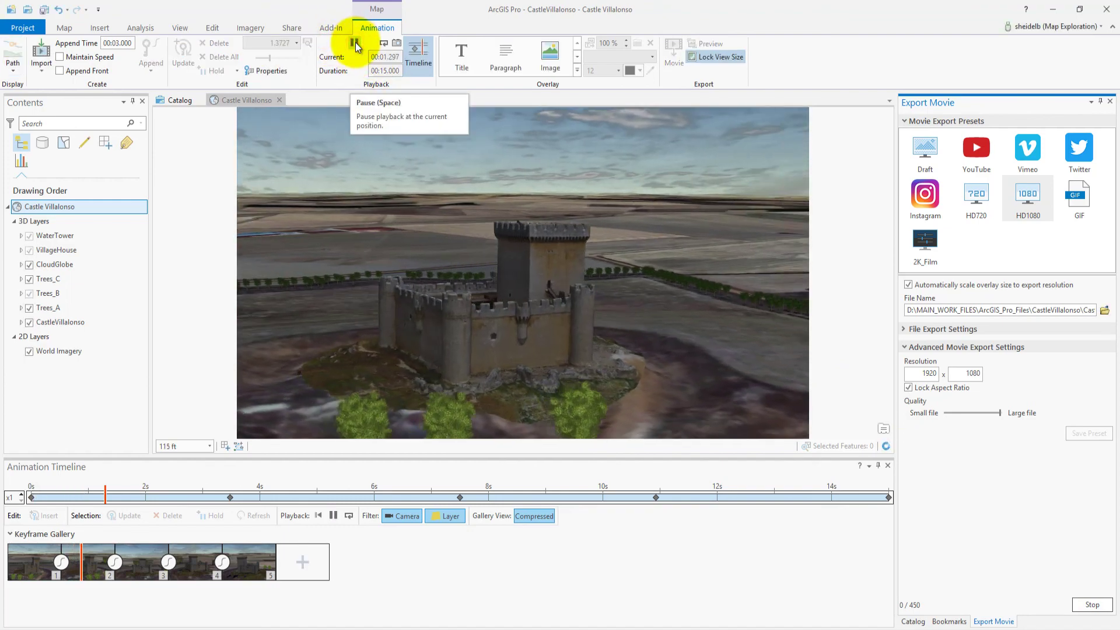